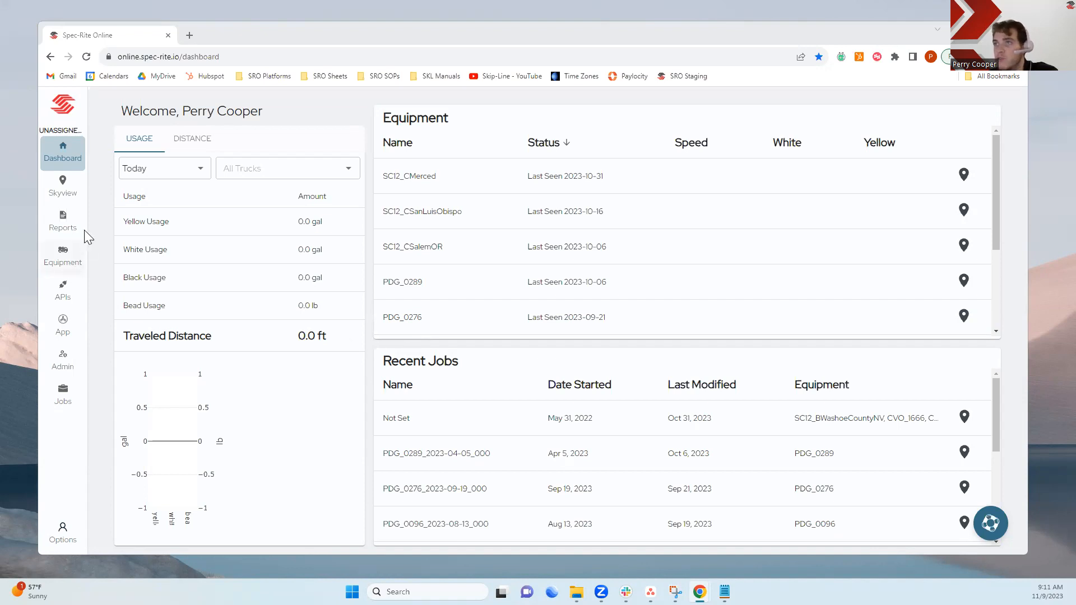
Start a new Usage Report from the saved reports list and name it Example 2.
left_click(64, 230)
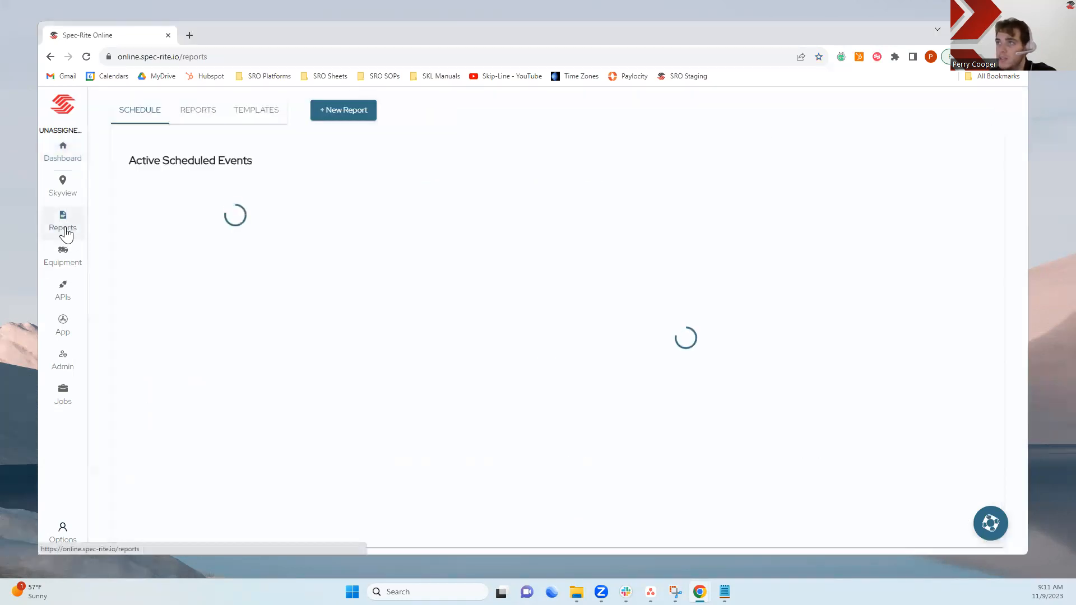
left_click(198, 116)
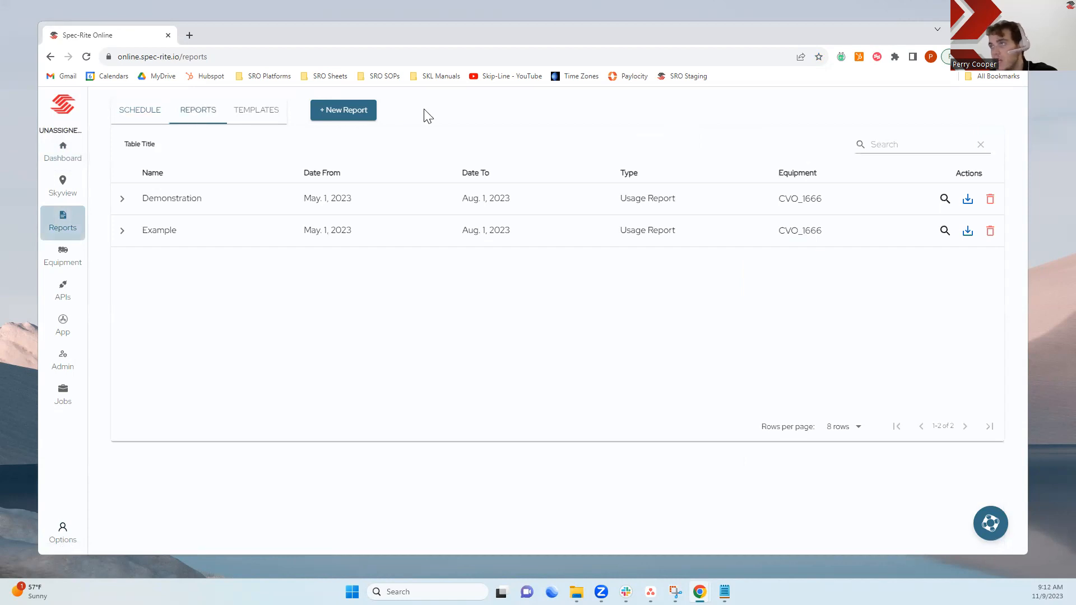
left_click(360, 115)
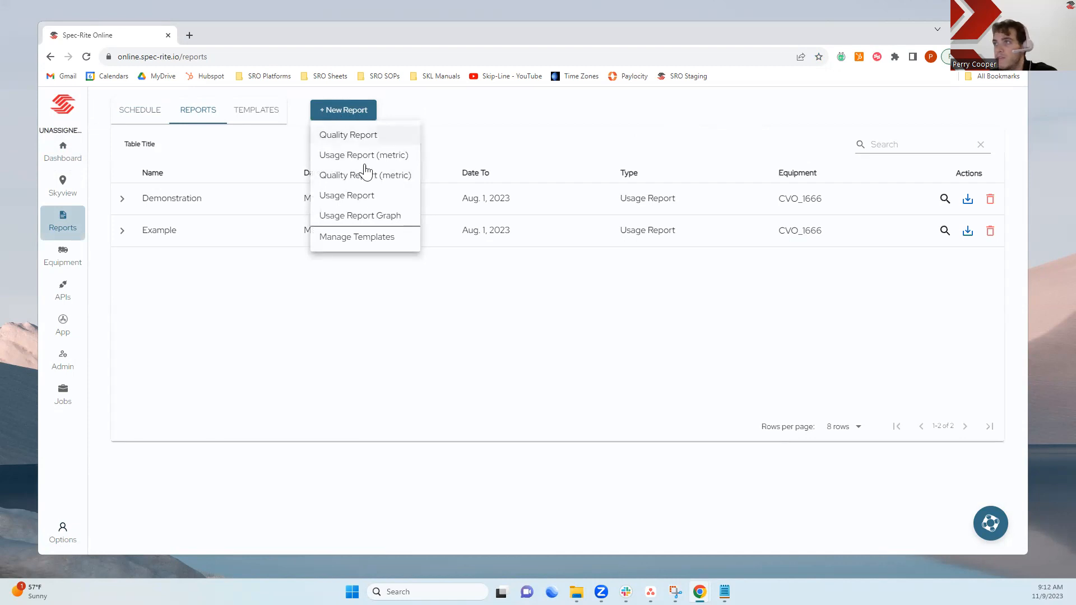
left_click(351, 199)
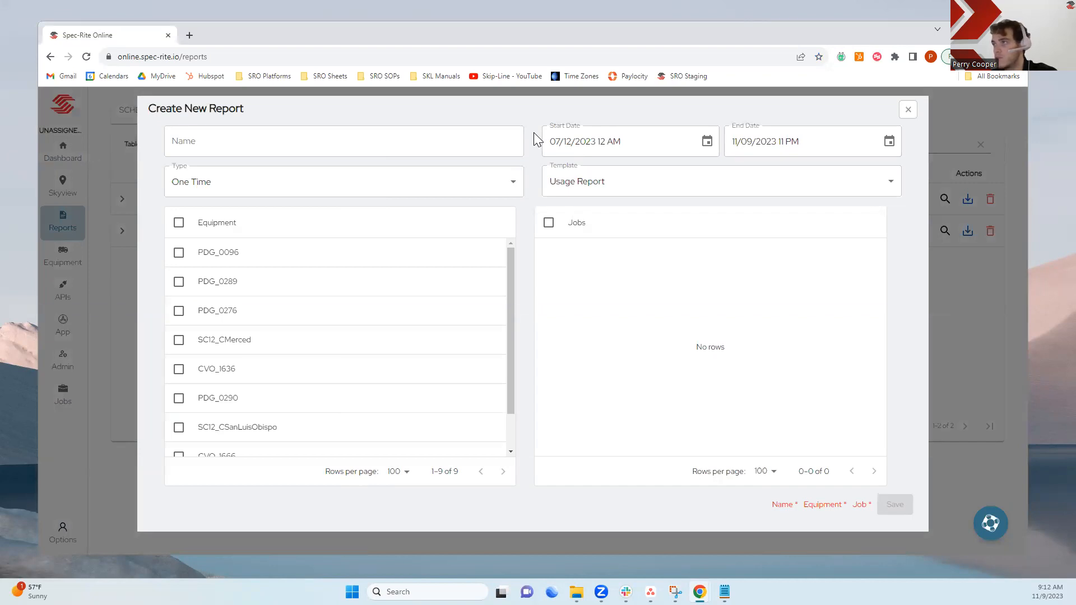
left_click(431, 137)
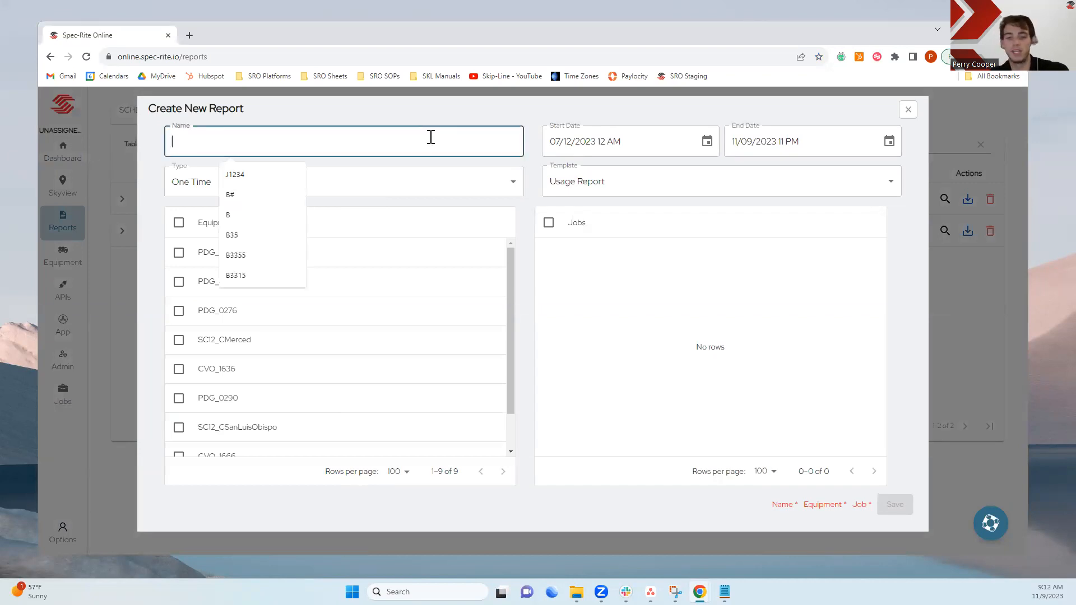
type("Example 2")
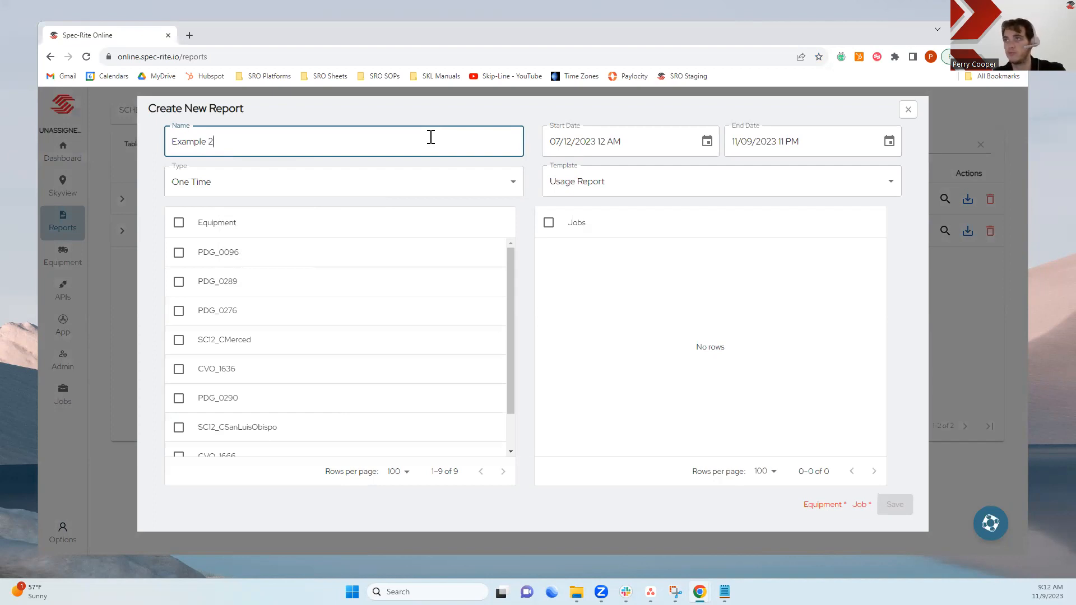
Set the report's date range to start on 05/01/2023 and end on 08/01/2023.
left_click(557, 142)
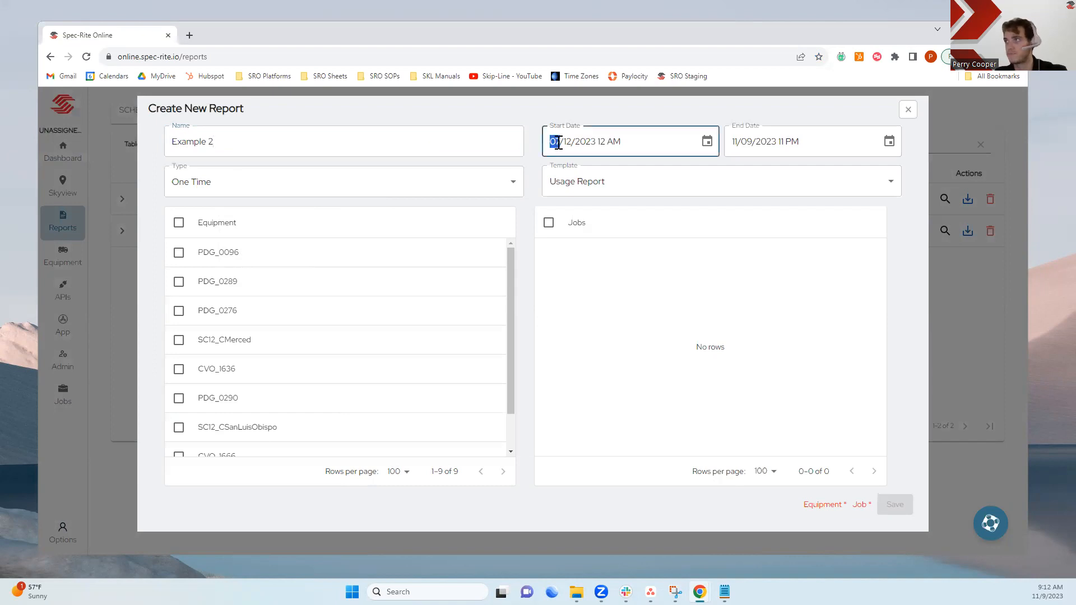
type("05/")
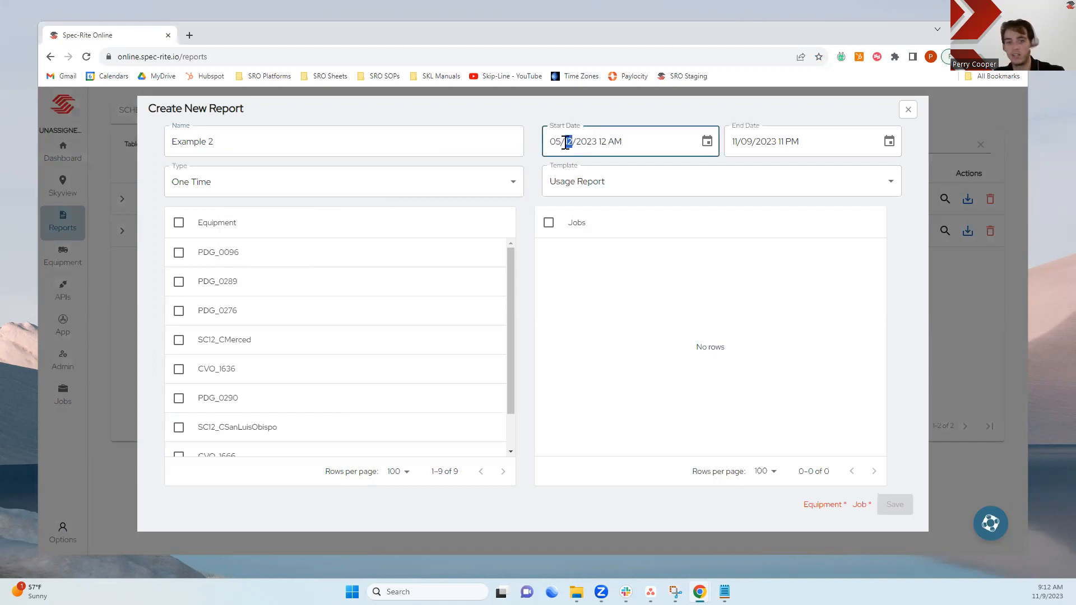
type("01")
left_click(734, 143)
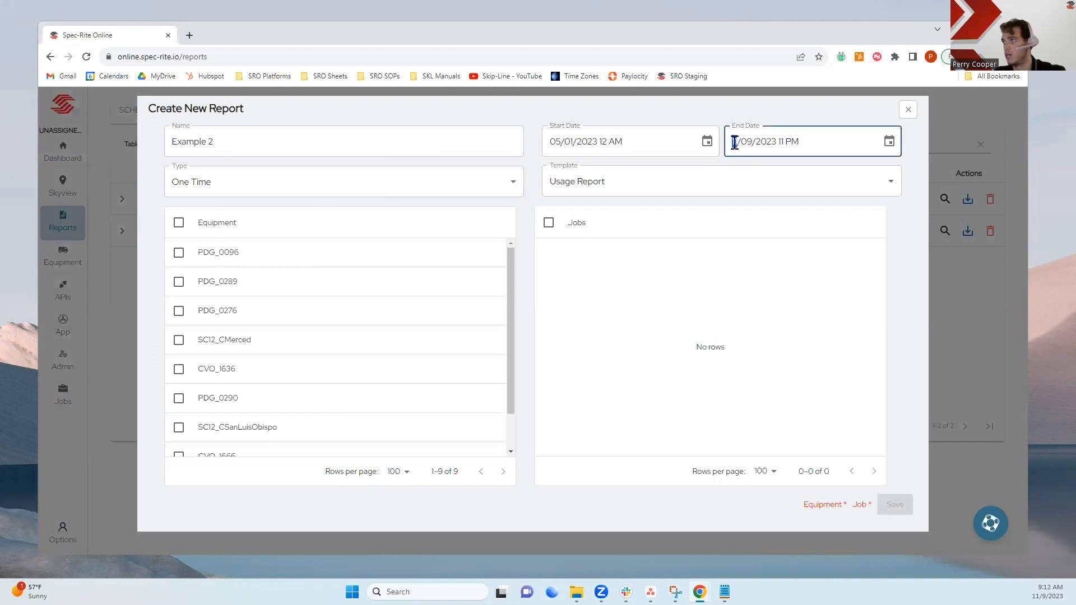
type("08/0")
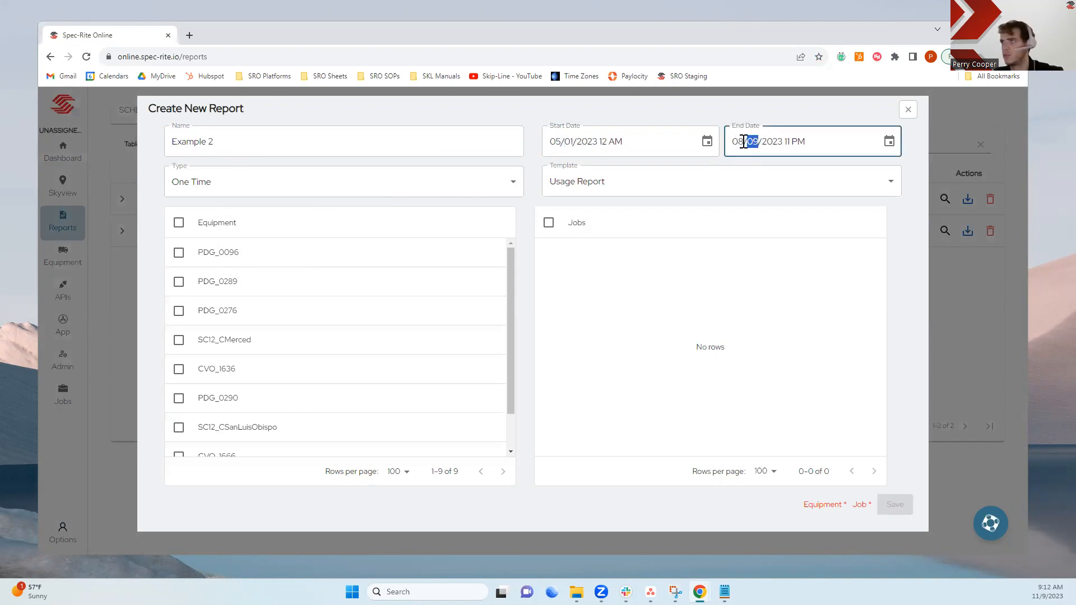
type("1")
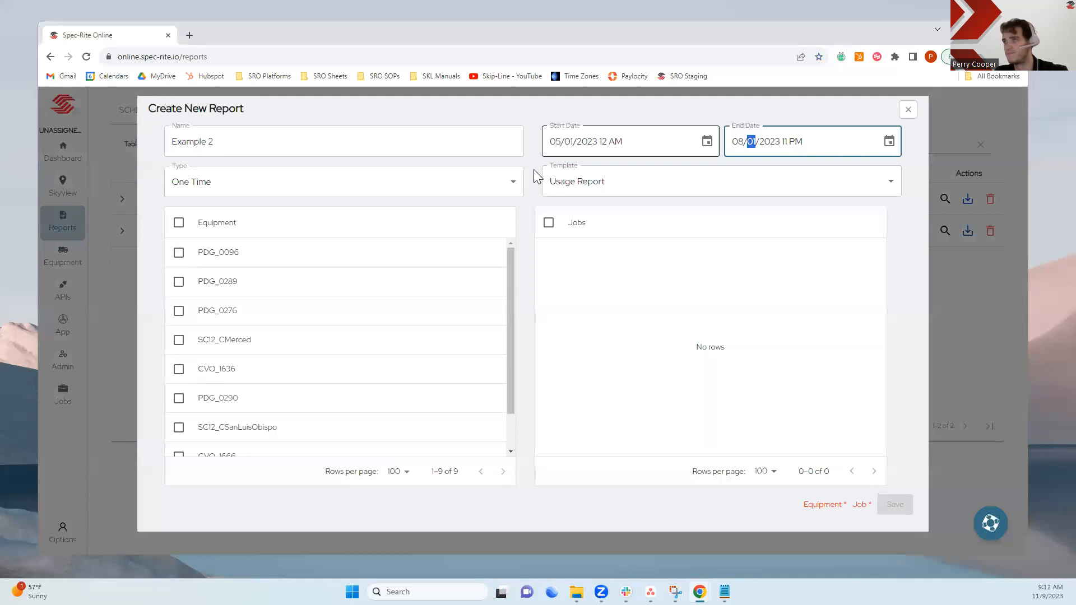
Choose One Time as the report type and keep Usage Report as the template.
left_click(230, 187)
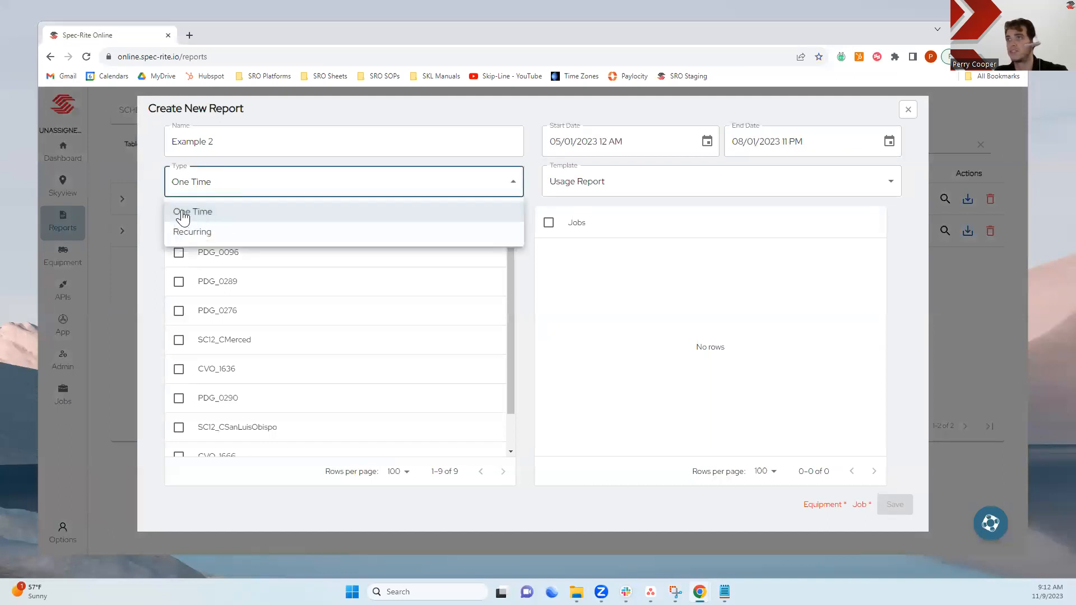
left_click(185, 210)
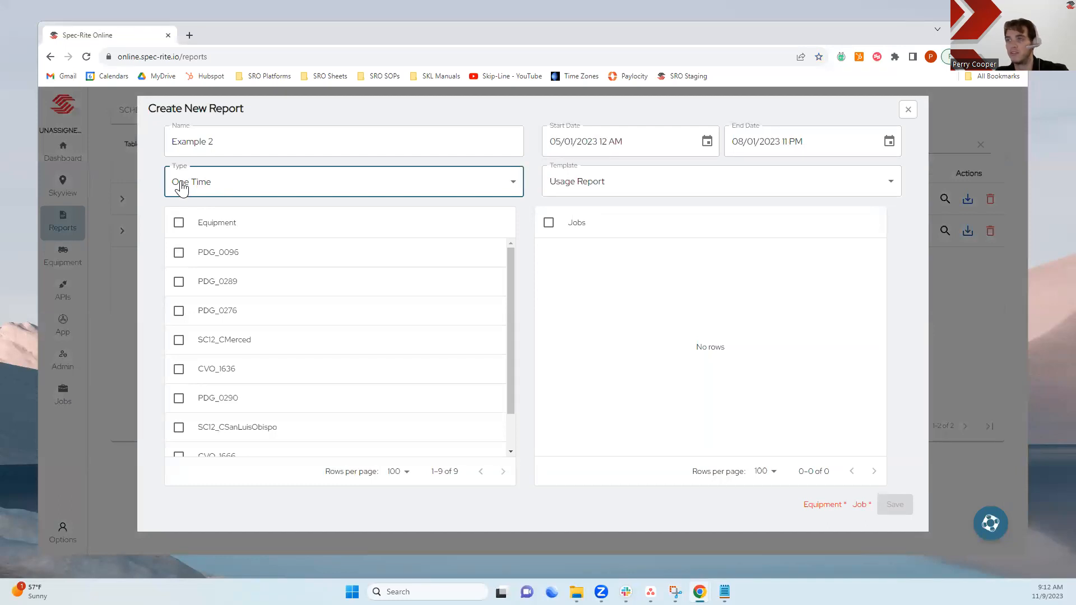
left_click(182, 186)
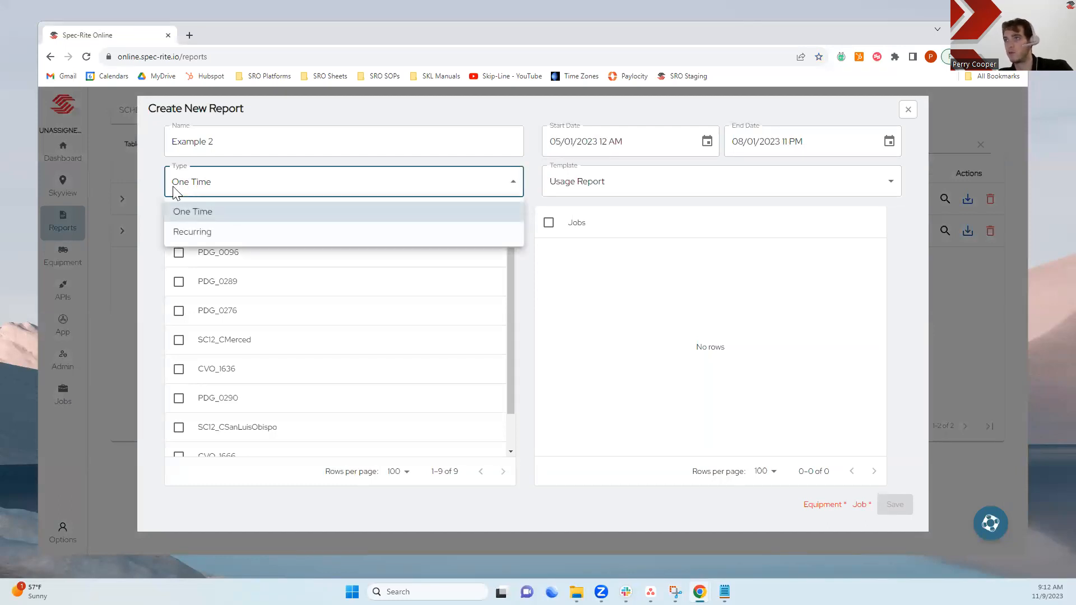
left_click(187, 211)
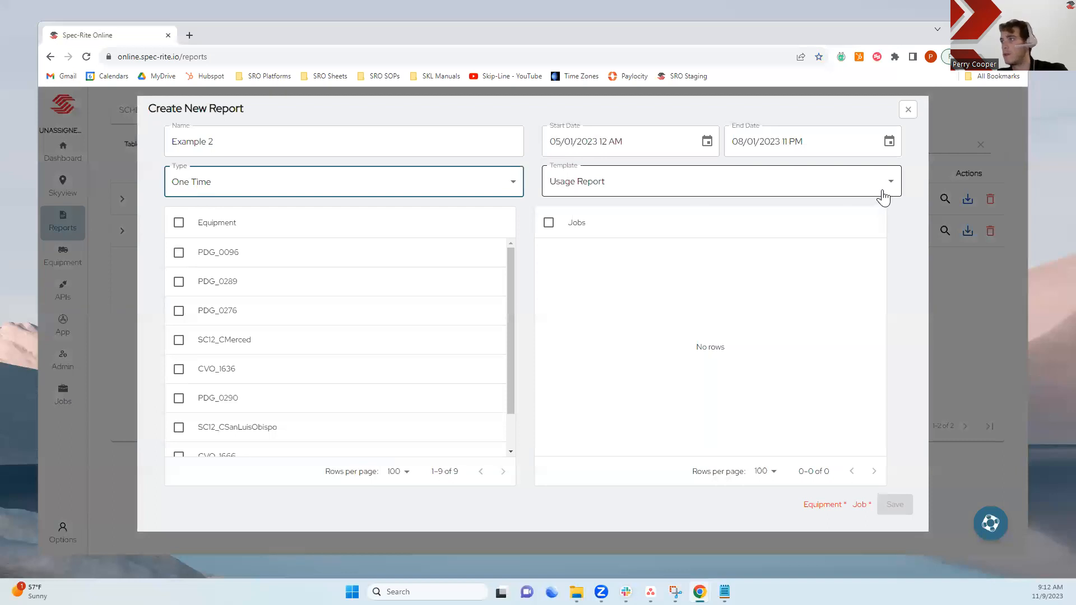
left_click(628, 182)
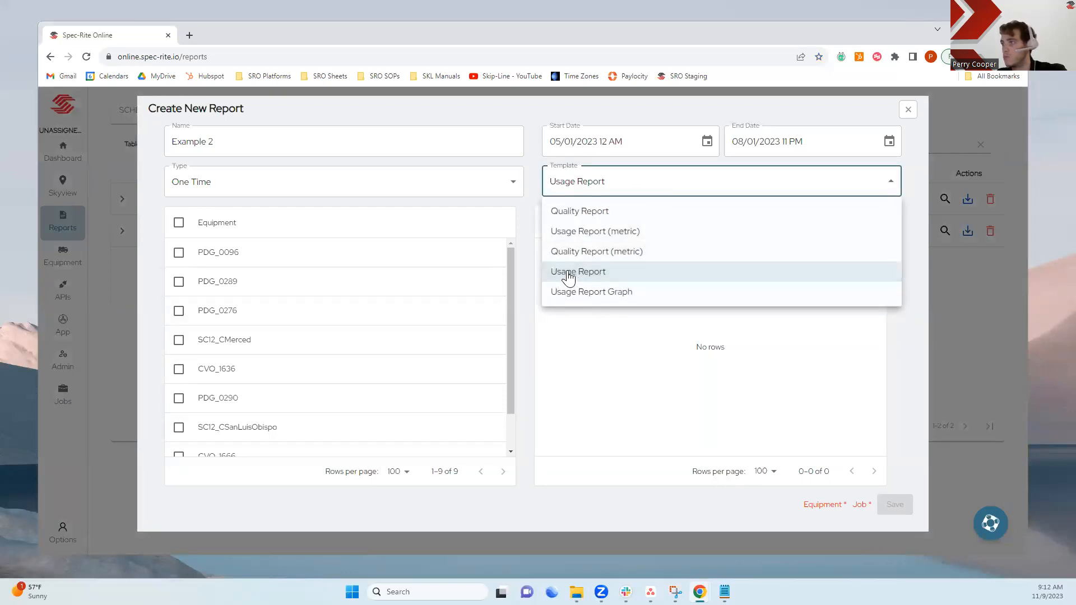
left_click(520, 208)
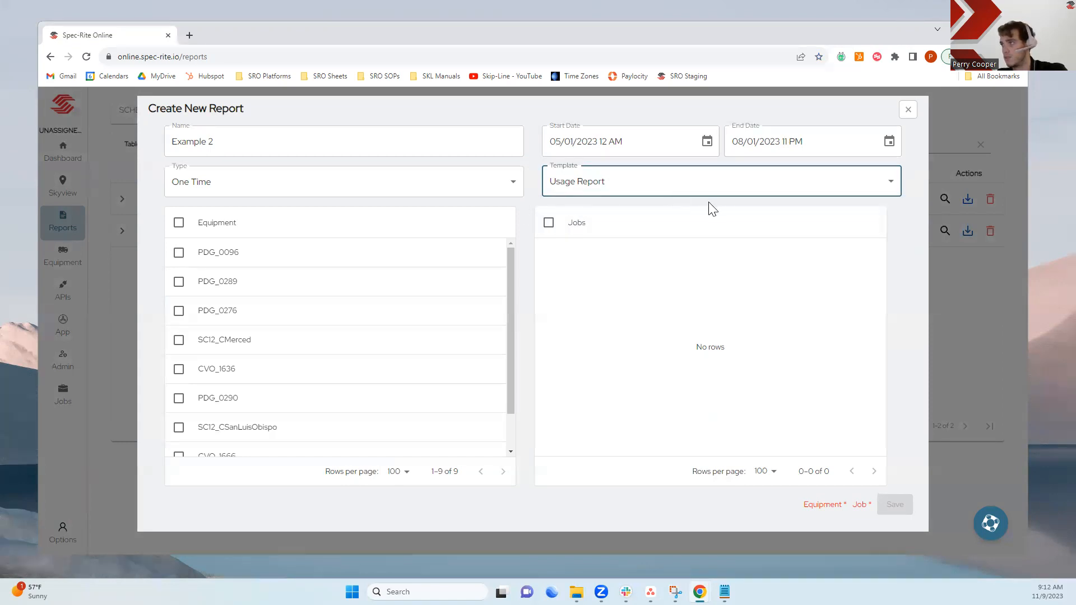
left_click(178, 223)
left_click(179, 311)
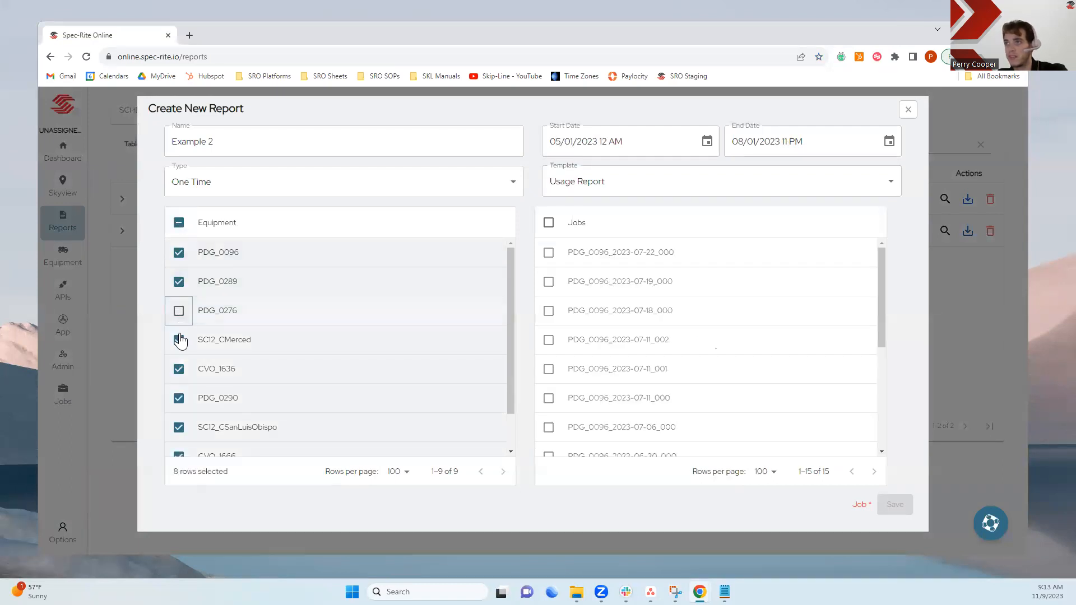
left_click(178, 224)
Select equipment CVO_1666 with its Not Set job for the report and save the report.
scroll(182, 314, "down", 1)
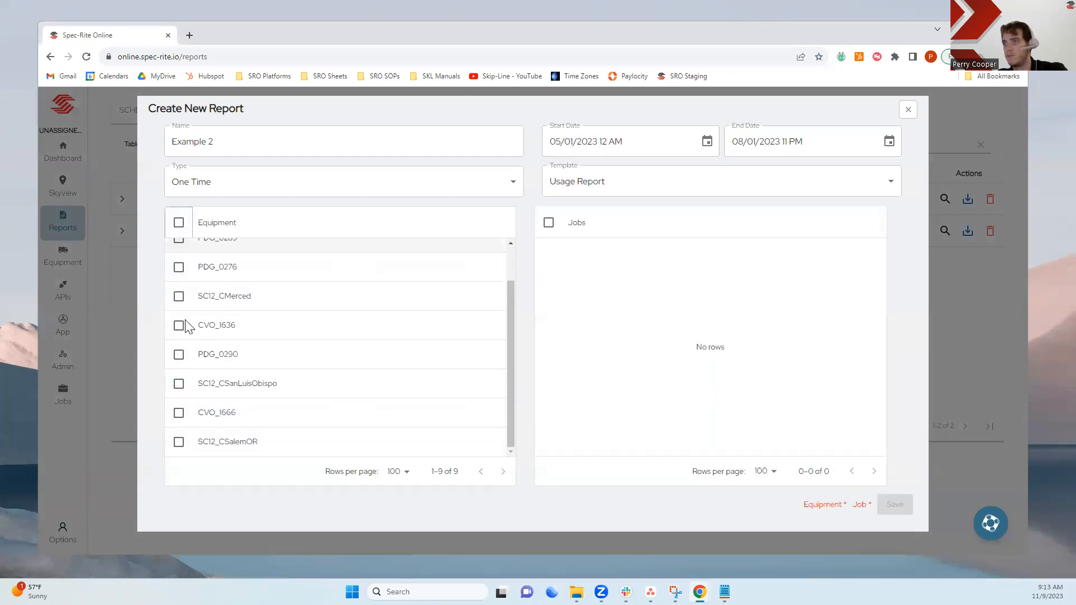
left_click(178, 413)
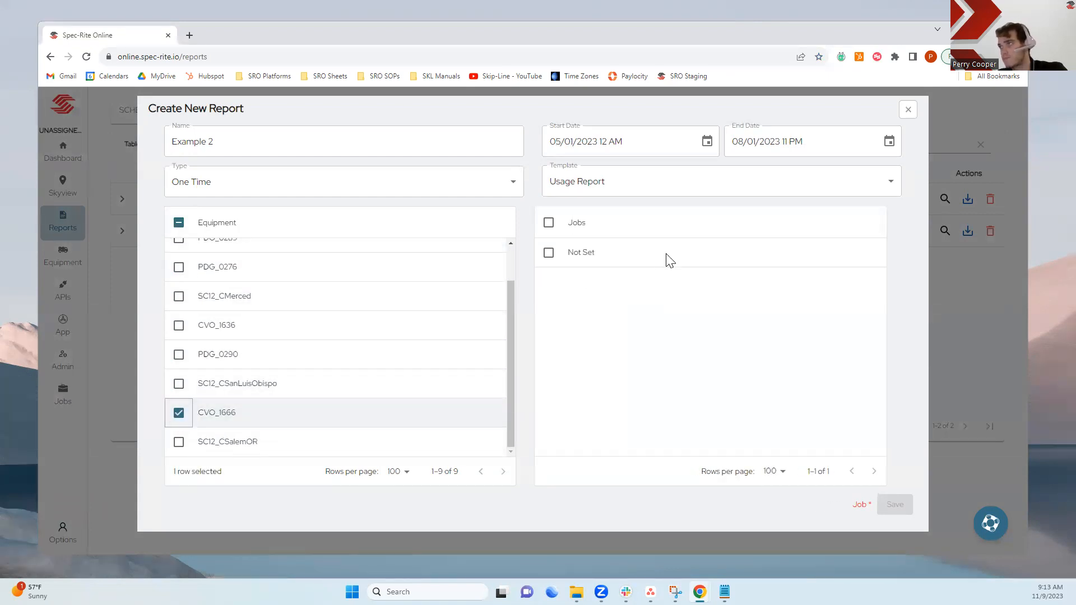
left_click(550, 224)
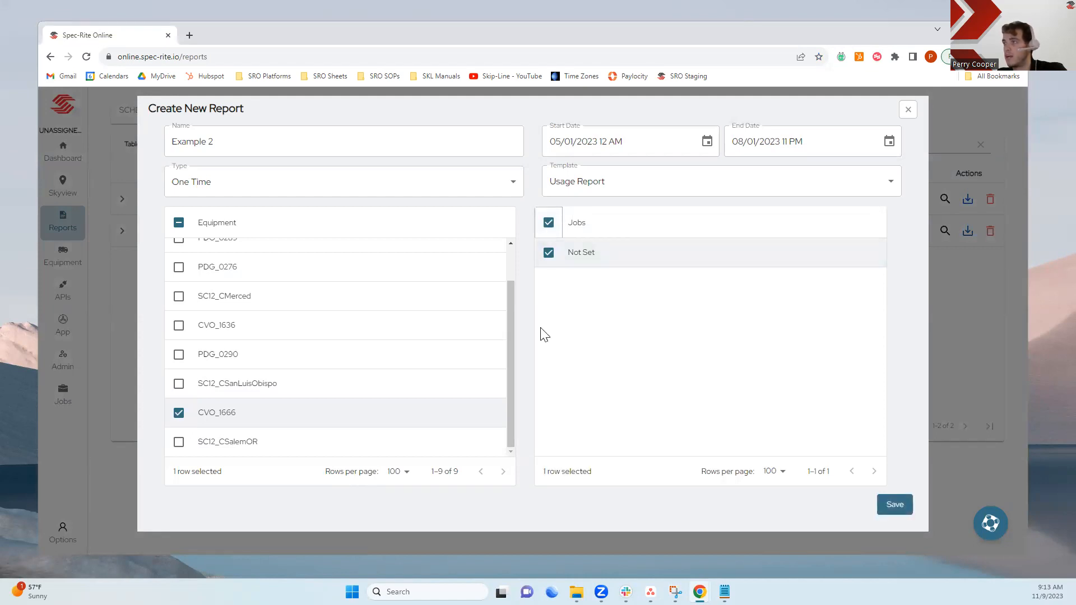
left_click(550, 257)
left_click(549, 257)
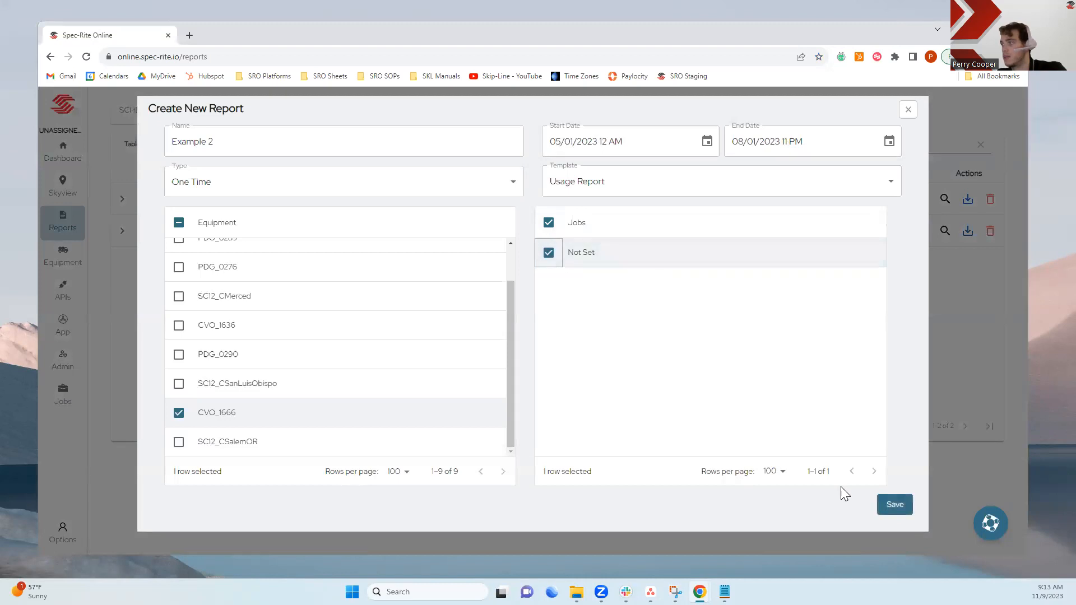
left_click(895, 510)
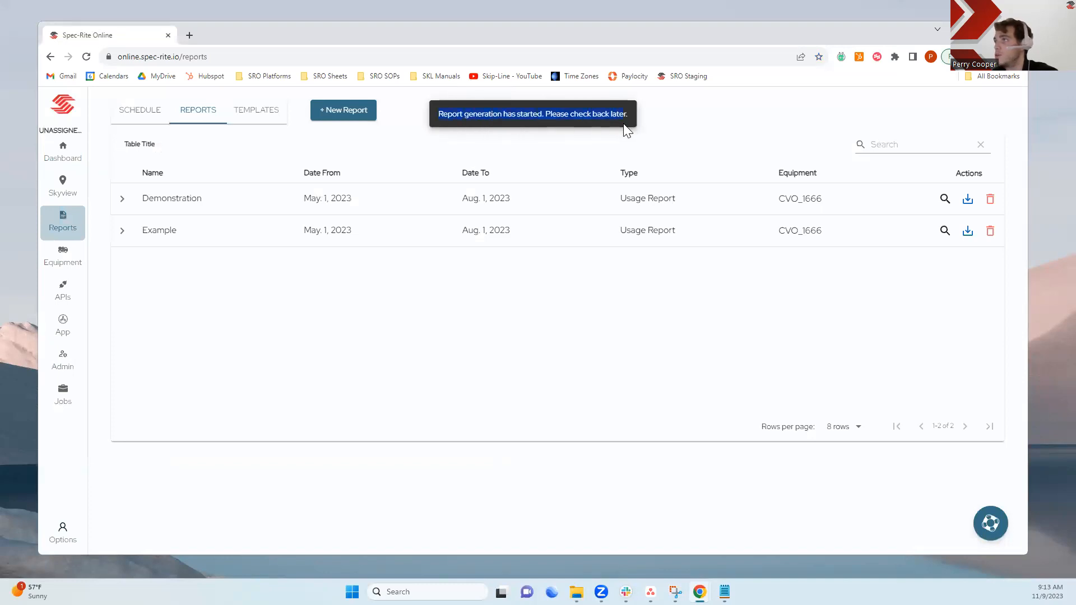
left_click(566, 149)
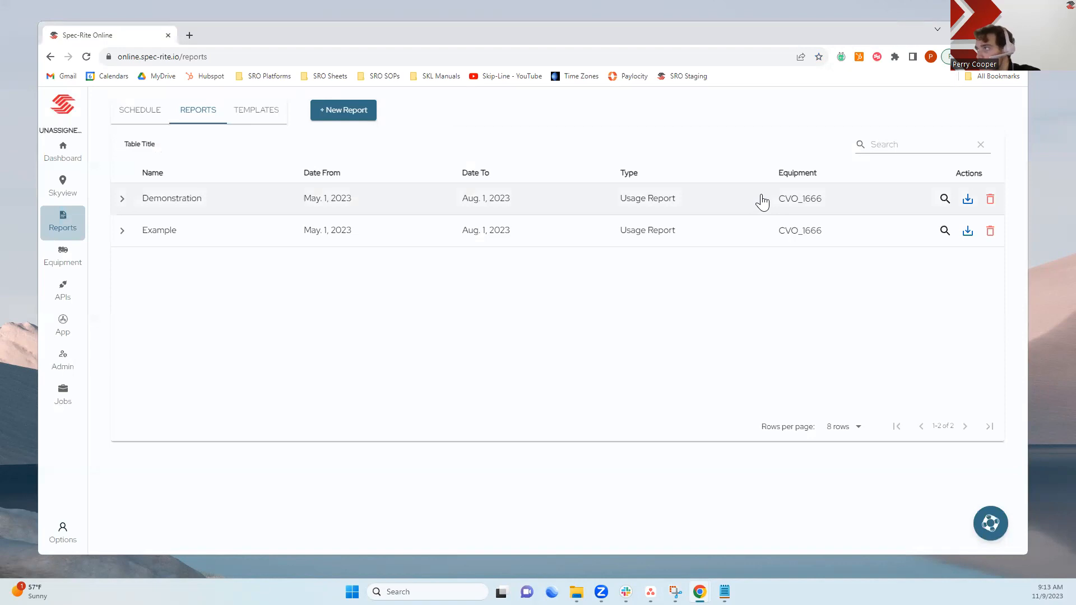
Open the Example report and match individual usage entries with their painted lines on the map.
left_click(944, 234)
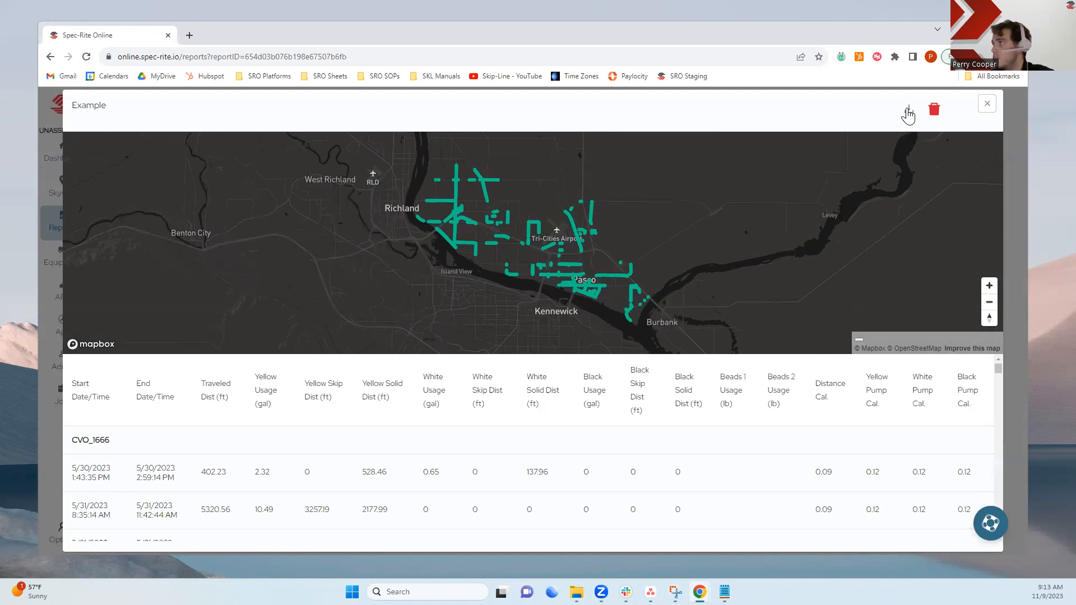
left_click(908, 112)
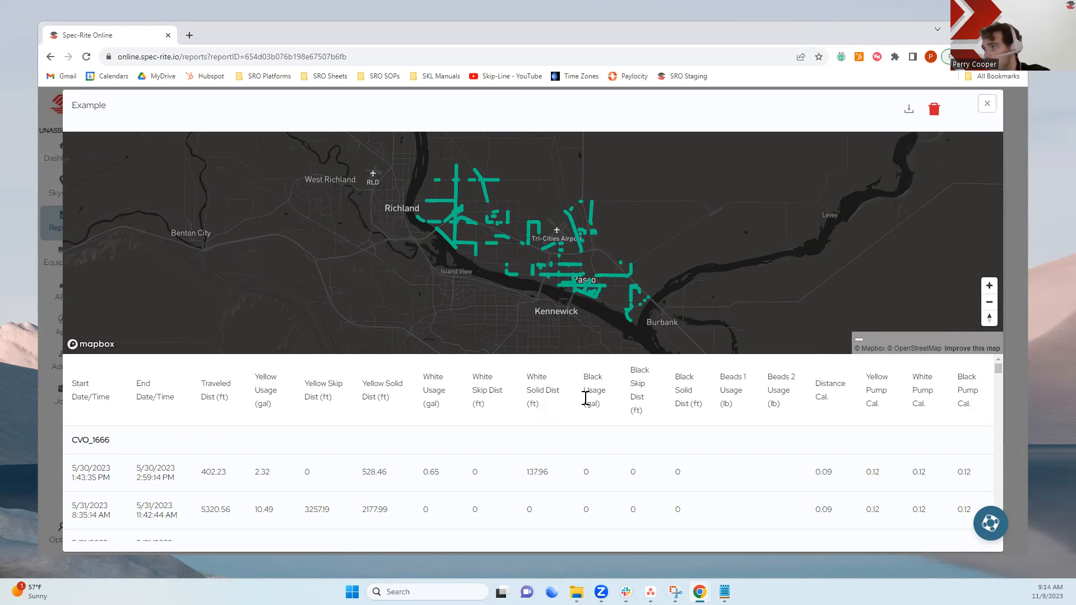
scroll(529, 471, "down", 2)
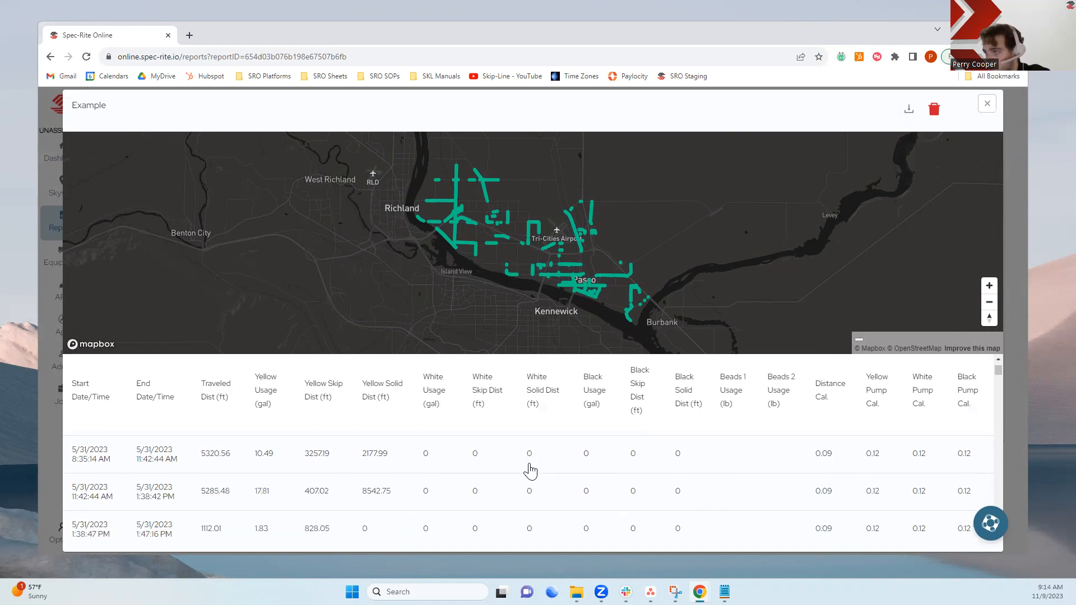
left_click(501, 521)
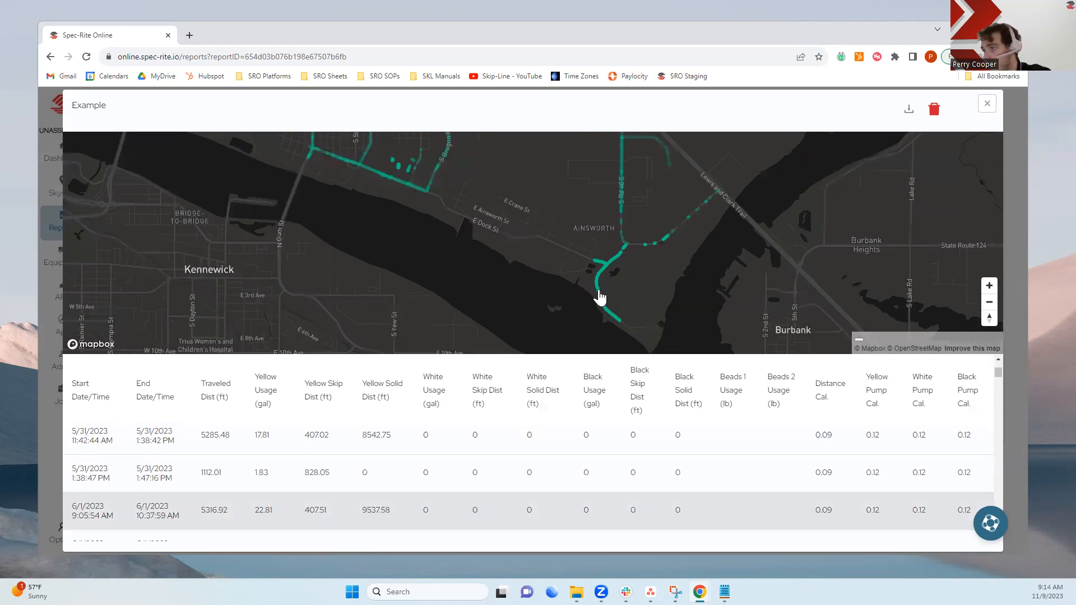
left_click(416, 192)
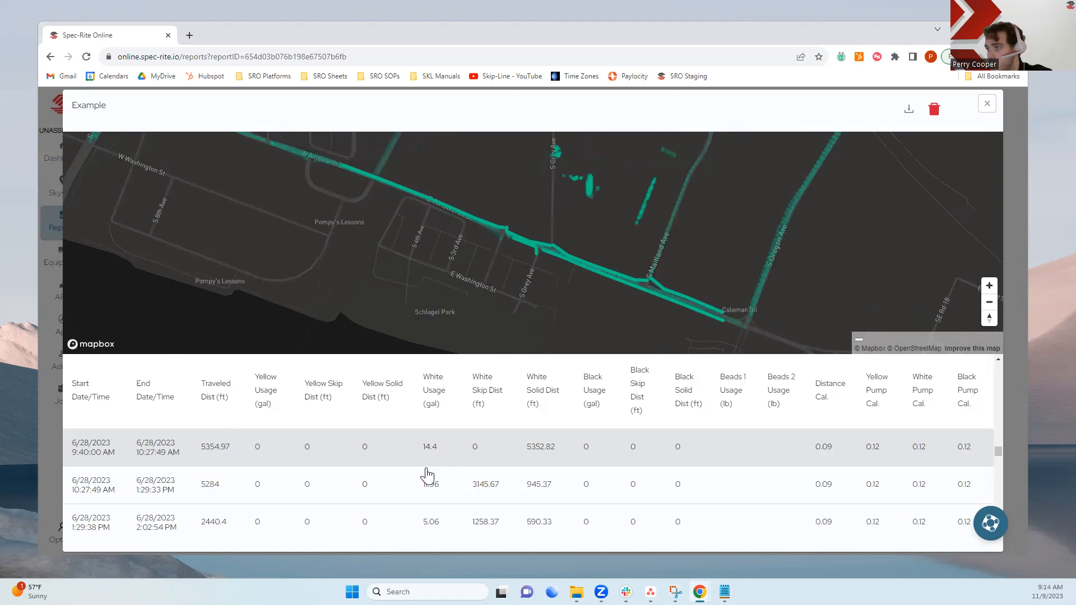
Examine the report's Grand Total entry with its full extent on the map, and close the report.
scroll(425, 475, "down", 10)
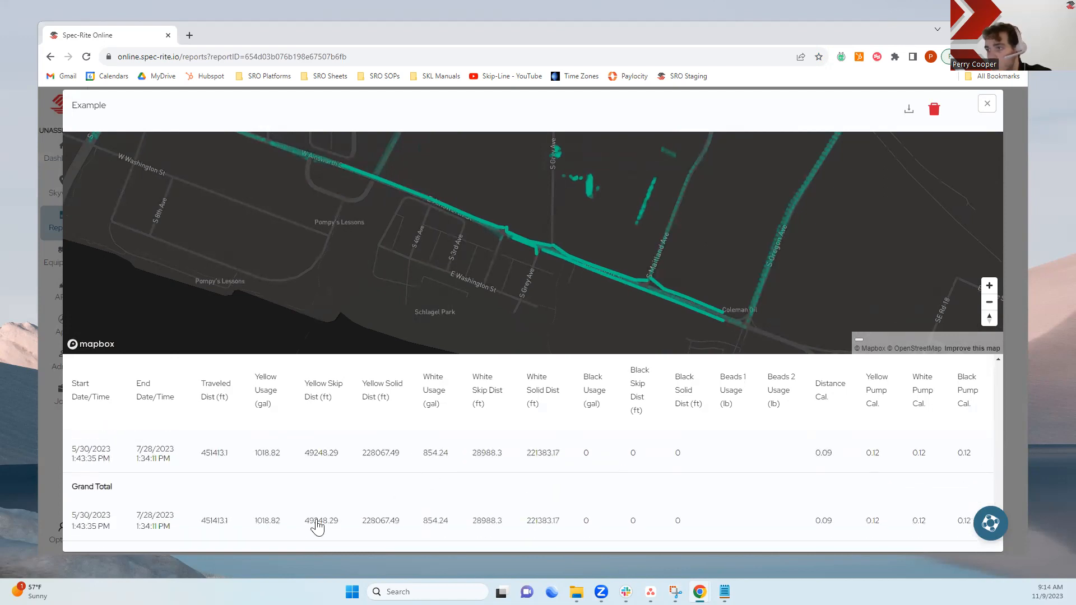
left_click(317, 526)
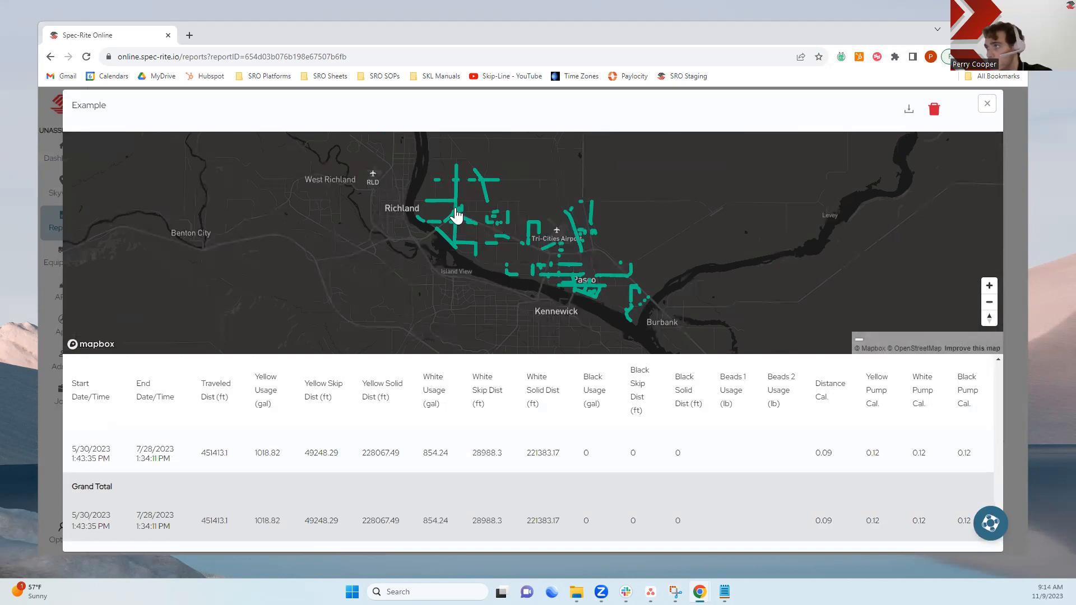
left_click(988, 106)
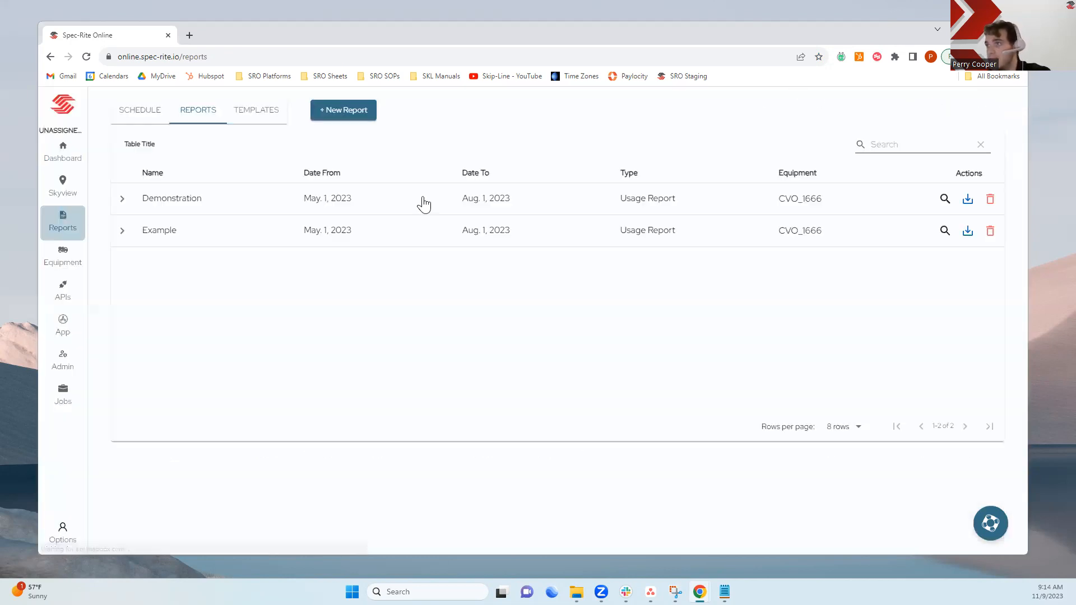
Open Skyview and set Layer 1's date range to This Year.
left_click(63, 184)
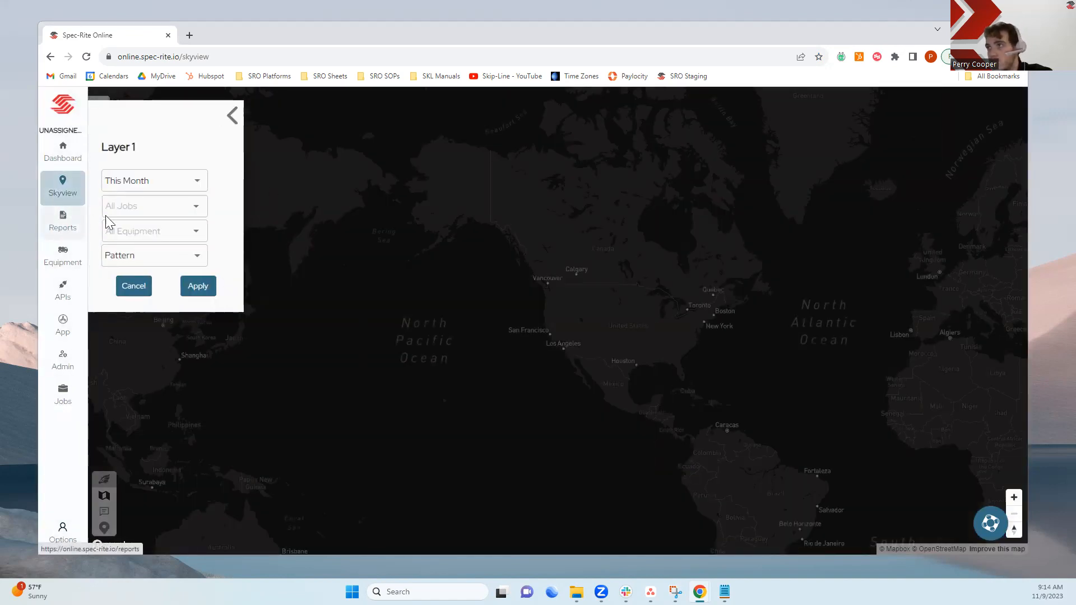
left_click(196, 234)
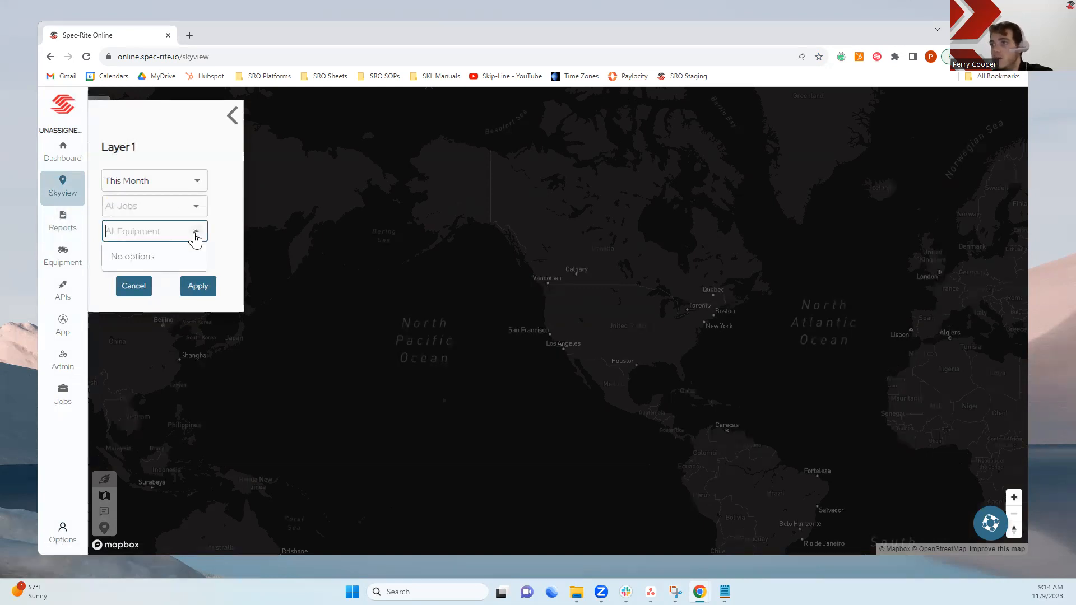
left_click(197, 182)
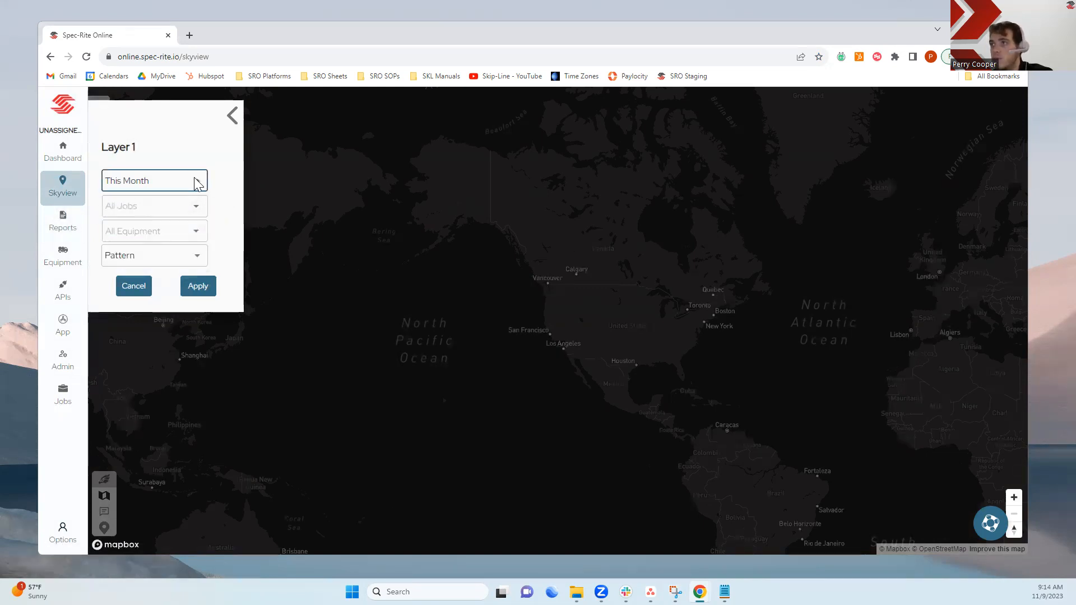
left_click(197, 182)
left_click(133, 287)
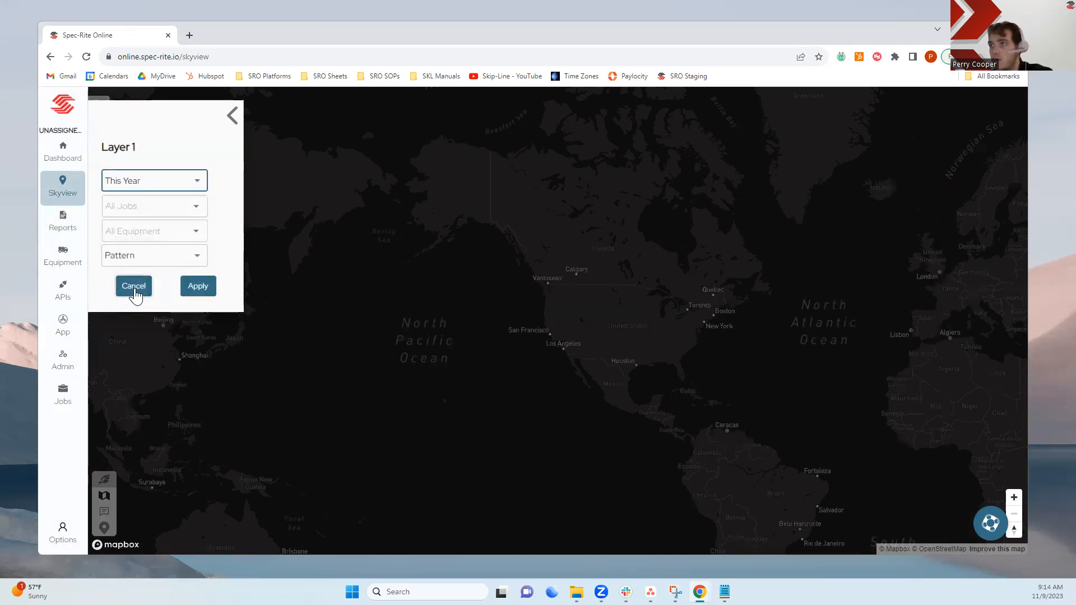
Limit Layer 1 to equipment CVO_1666 and apply the layer to the map.
left_click(199, 237)
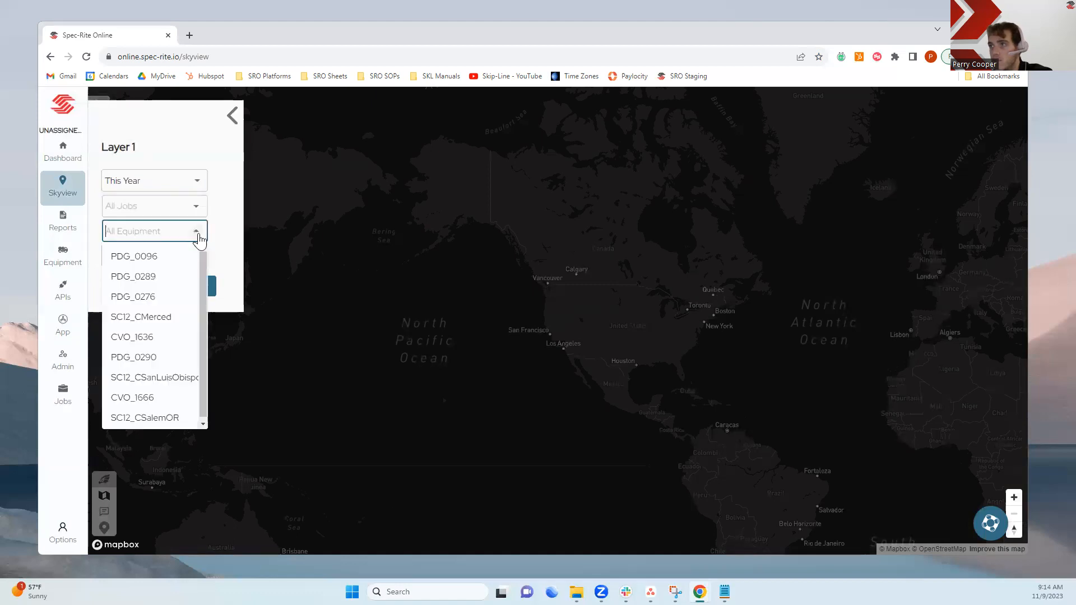
left_click(143, 396)
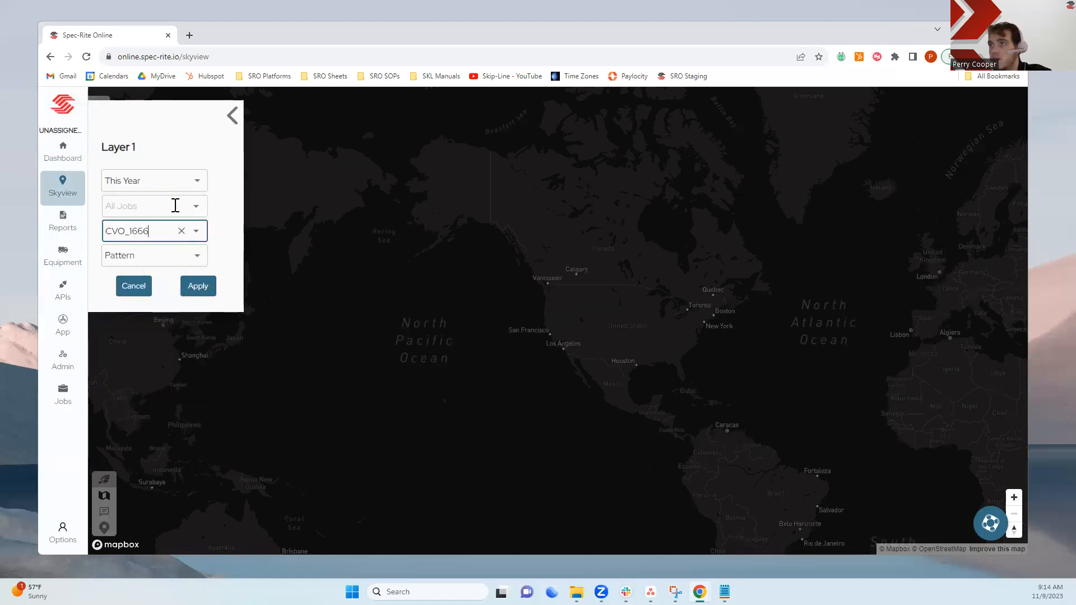
left_click(198, 288)
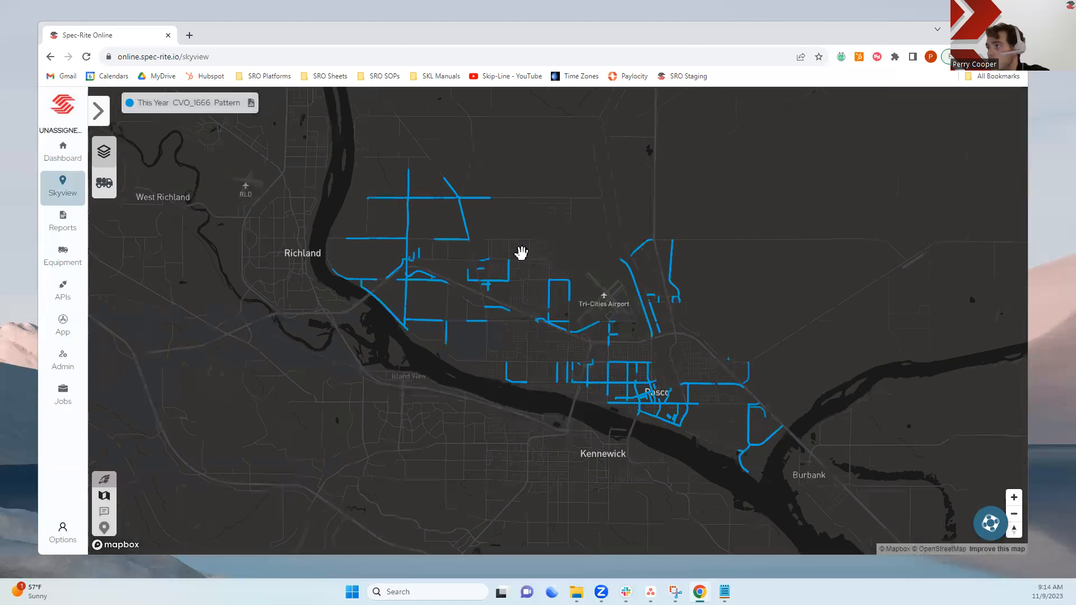
Open the new report form from the CVO_1666 map layer, review its prefilled dates and equipment, and close it without saving.
left_click(251, 105)
left_click(271, 180)
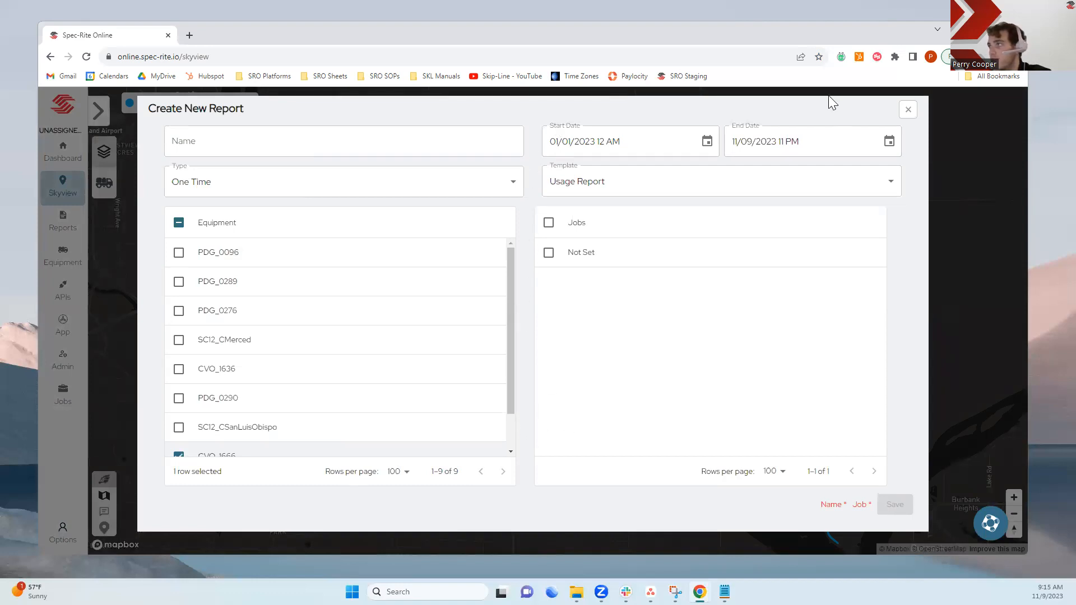
left_click(908, 109)
Return to the list of generated reports to check for the new one-time report.
left_click(63, 224)
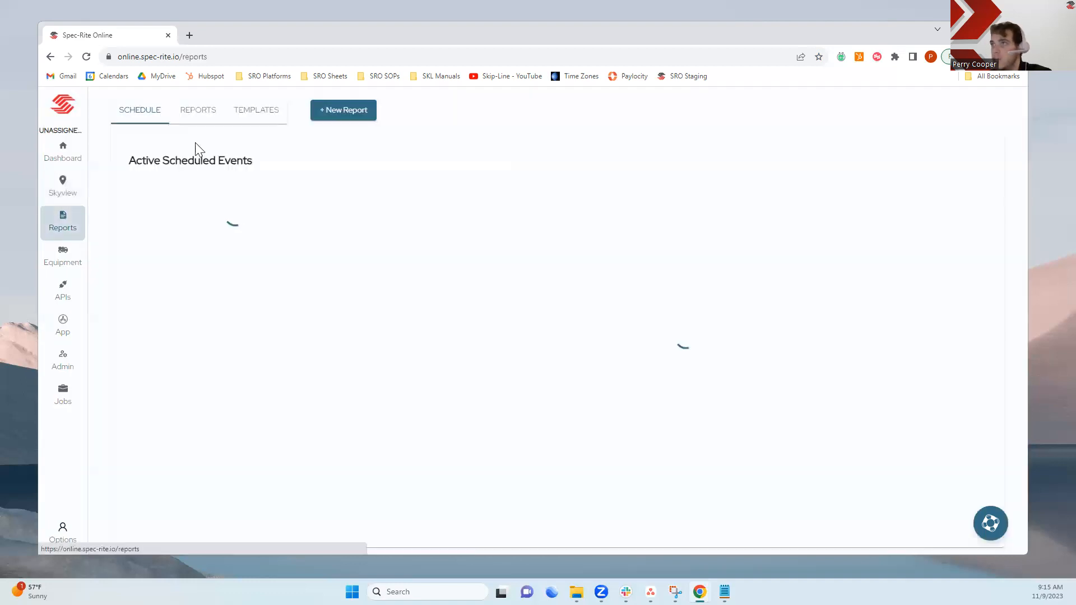
left_click(198, 110)
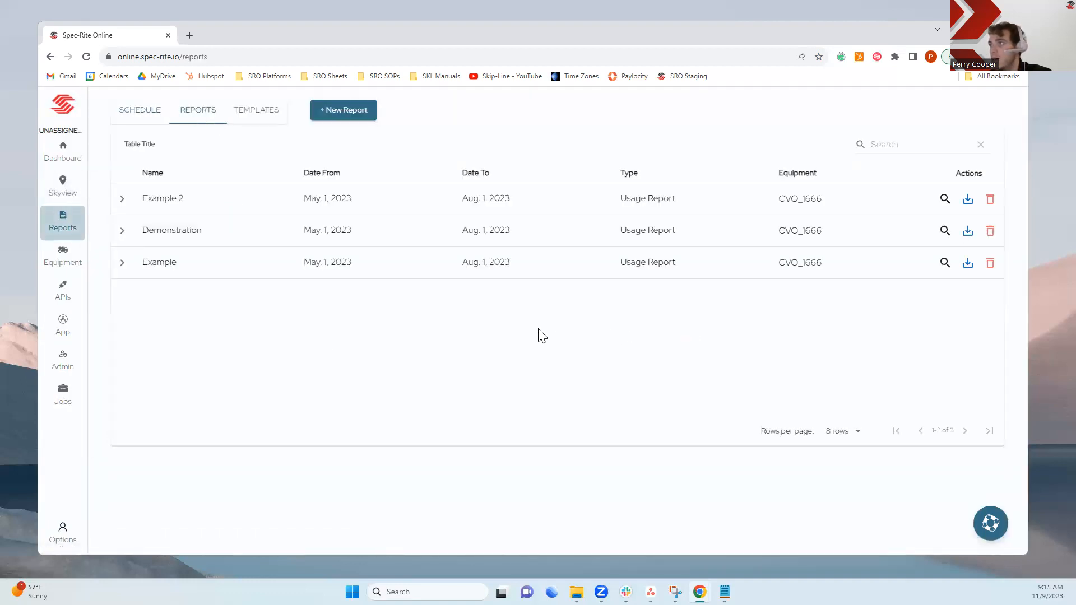